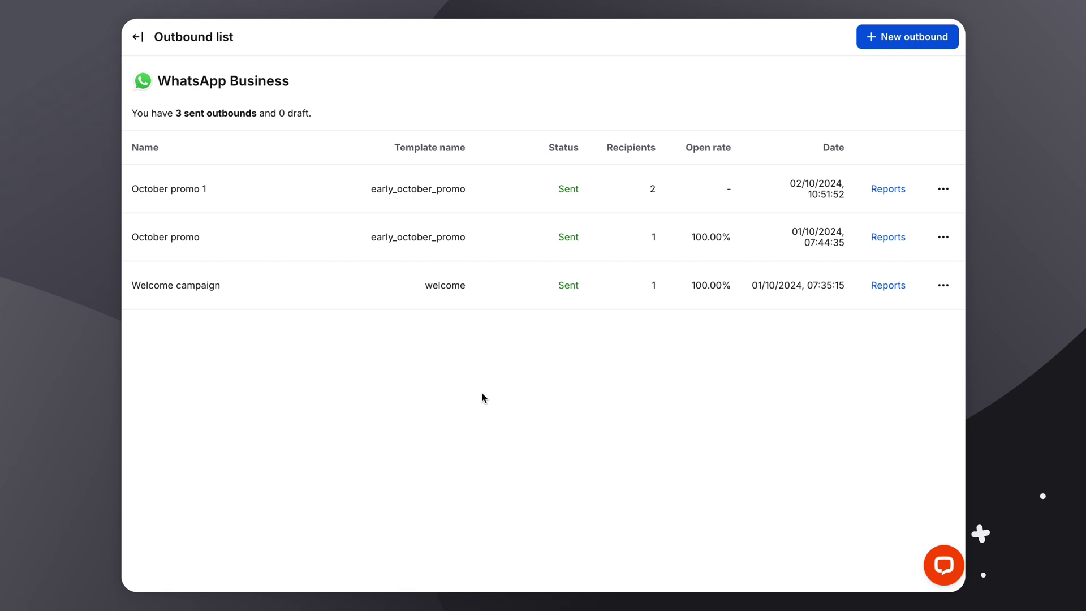
- Open the October promo outbound's report, then send the configured outbound
{"action": "left_click", "coordinate": [889, 237]}
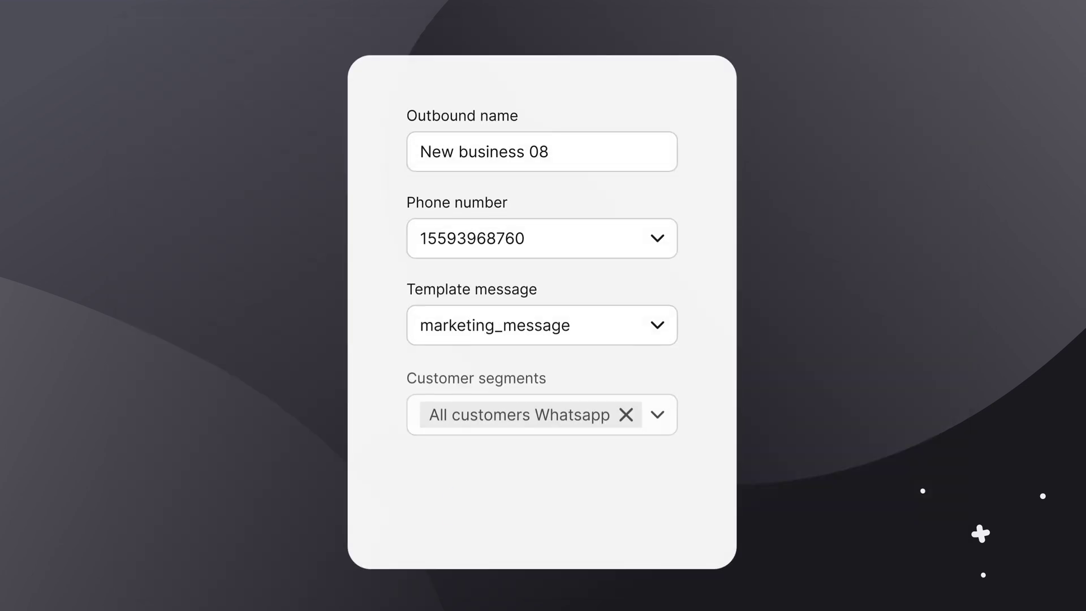
{"action": "left_click", "coordinate": [621, 493]}
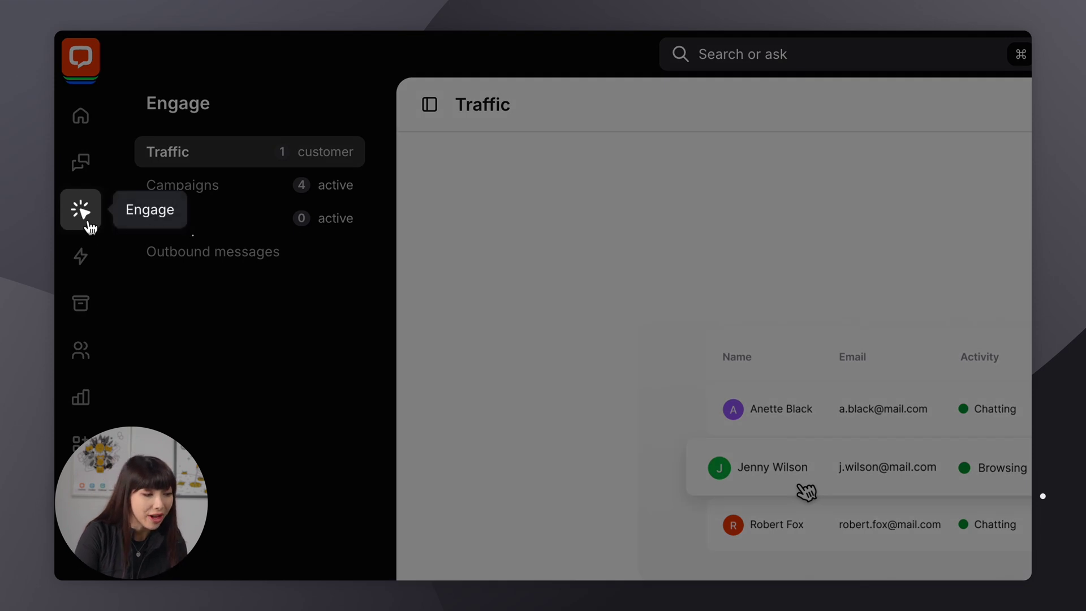
- Go to Outbound messages to list customers and the WAB, All US and Telegram segments
{"action": "left_click", "coordinate": [186, 254]}
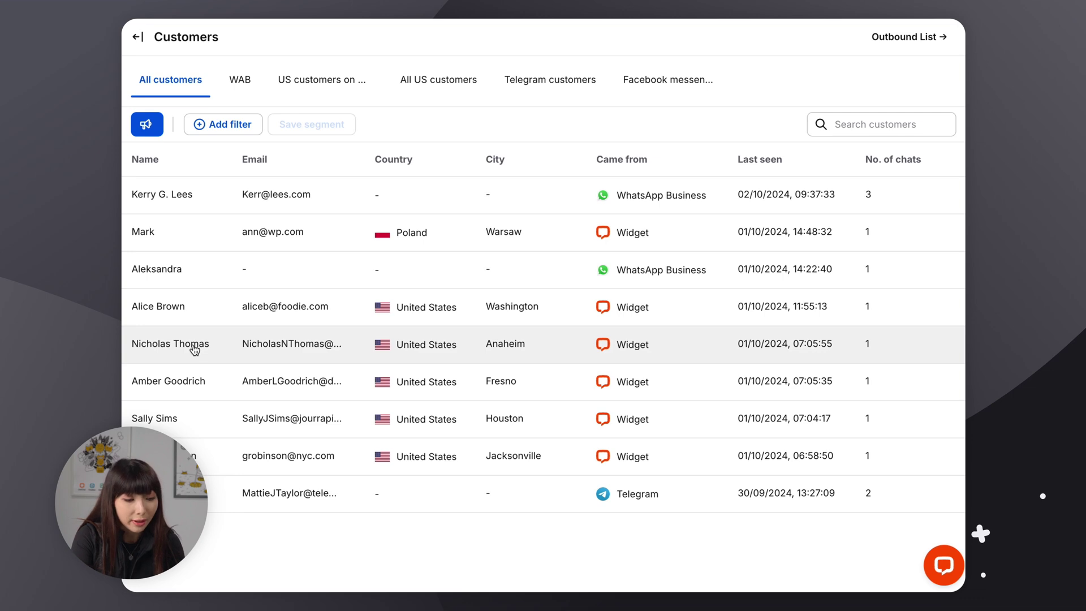
- View the Anaheim customer's details panel, then close it
{"action": "left_click", "coordinate": [194, 350]}
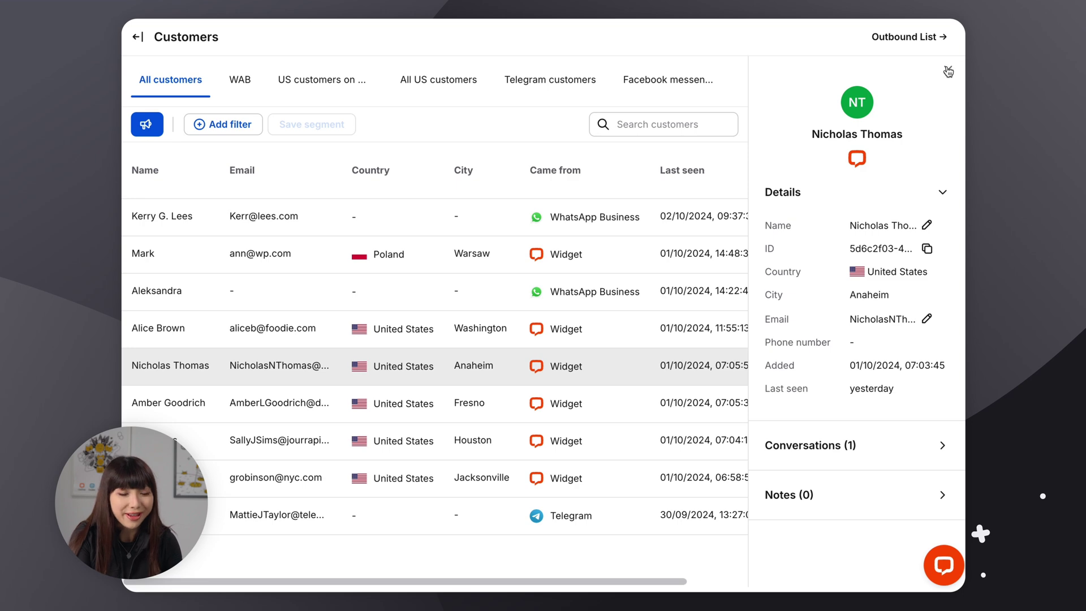
{"action": "left_click", "coordinate": [948, 72]}
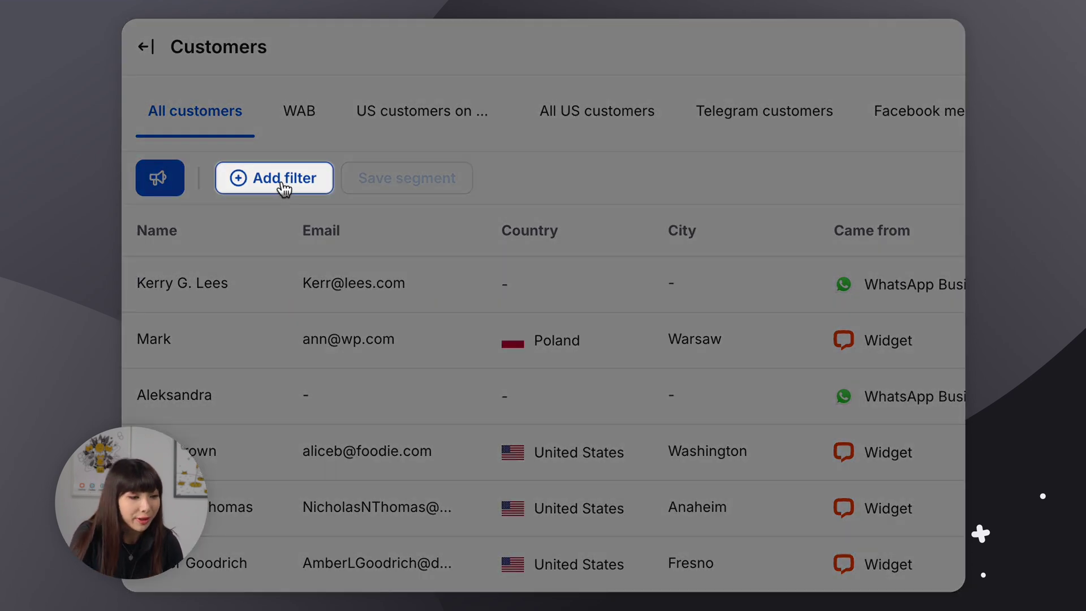
- Check the available customer filters (Email, Country, City, Came from), then dismiss them
{"action": "left_click", "coordinate": [284, 189]}
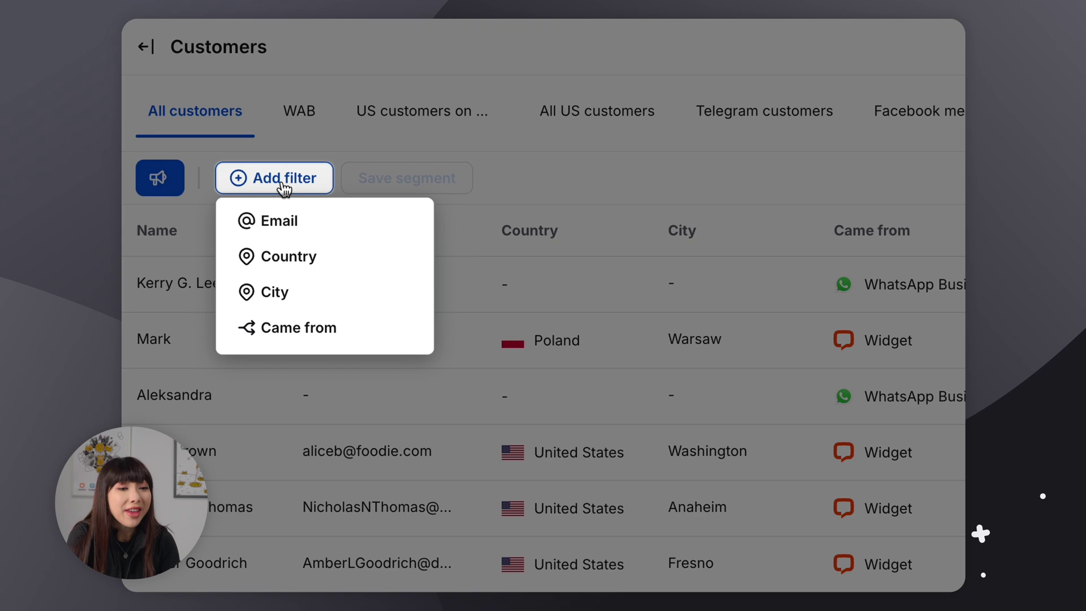
{"action": "left_click", "coordinate": [494, 180]}
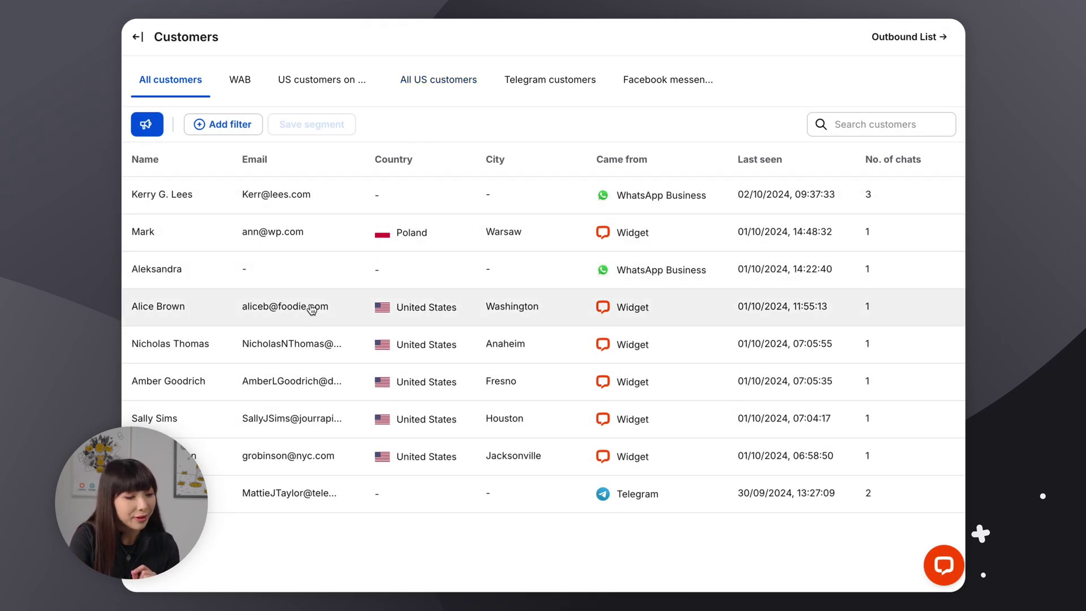
{"action": "left_click", "coordinate": [299, 318]}
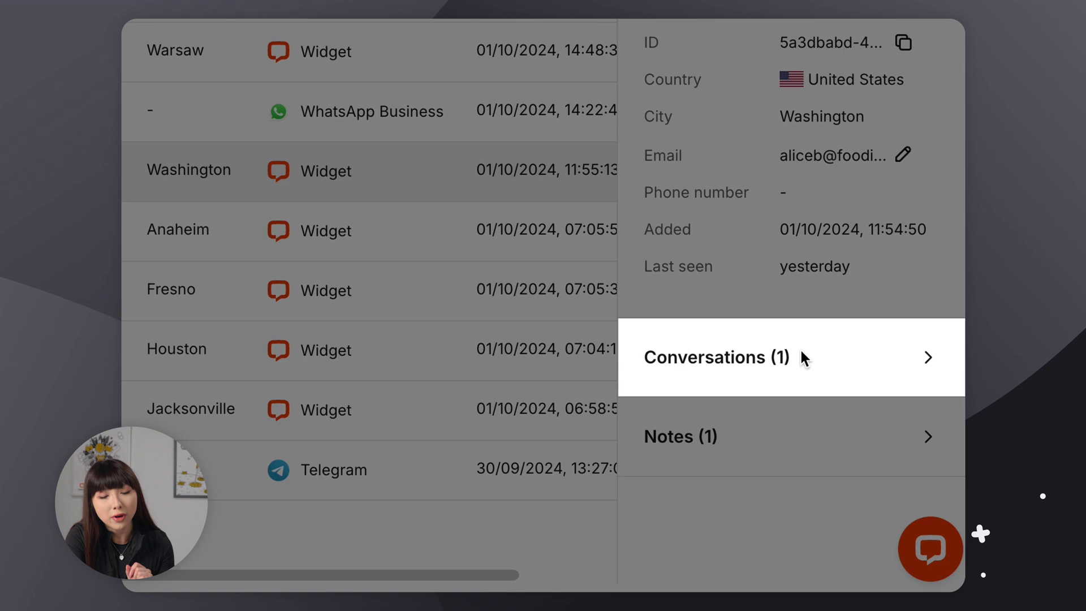
{"action": "left_click", "coordinate": [929, 360]}
{"action": "scroll", "coordinate": [926, 362], "scroll_direction": "down", "scroll_amount": 2}
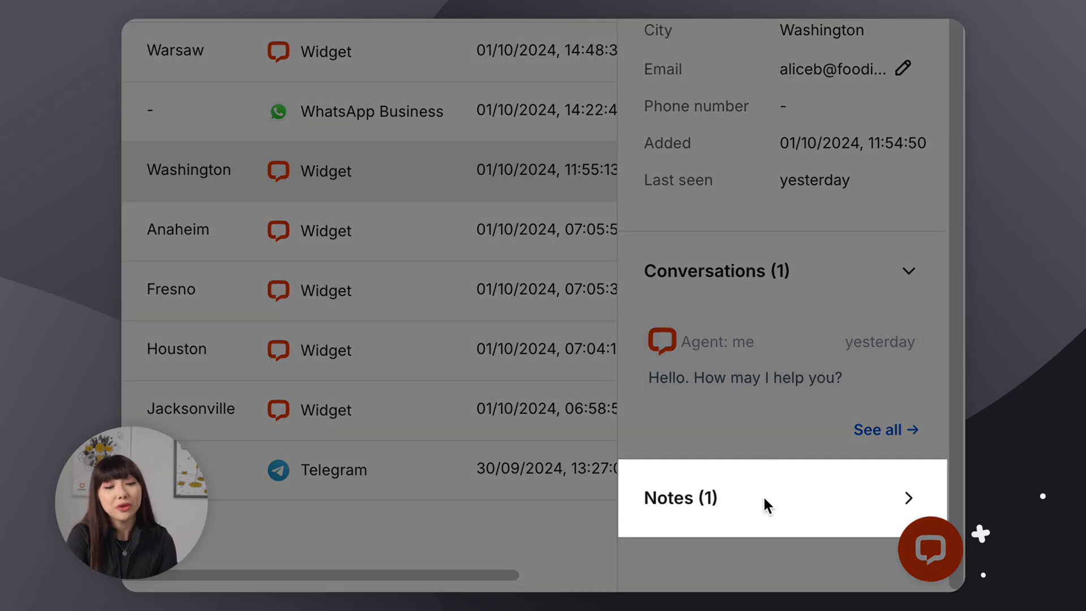
{"action": "left_click", "coordinate": [904, 500]}
{"action": "scroll", "coordinate": [829, 509], "scroll_direction": "down", "scroll_amount": 3}
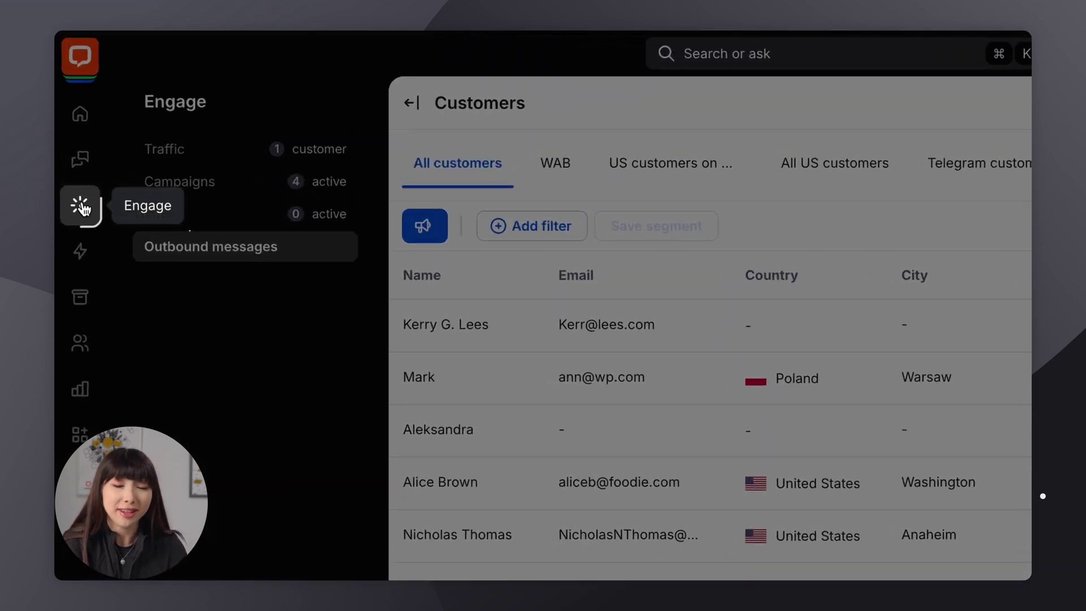
- Return to Outbound messages and start a new outbound to reach channel selection
{"action": "left_click", "coordinate": [199, 251]}
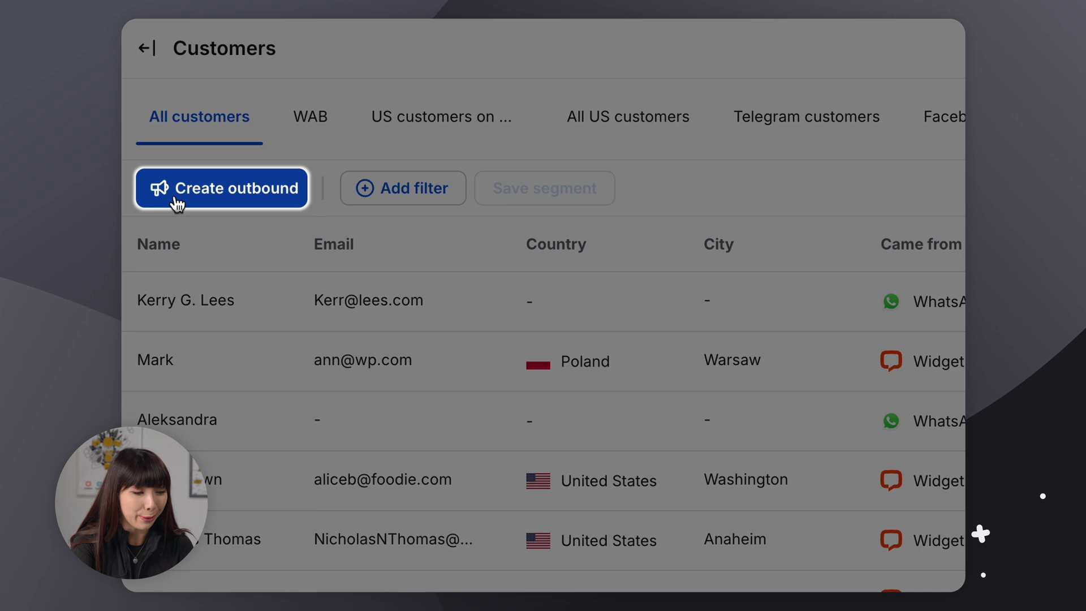
{"action": "left_click", "coordinate": [184, 199]}
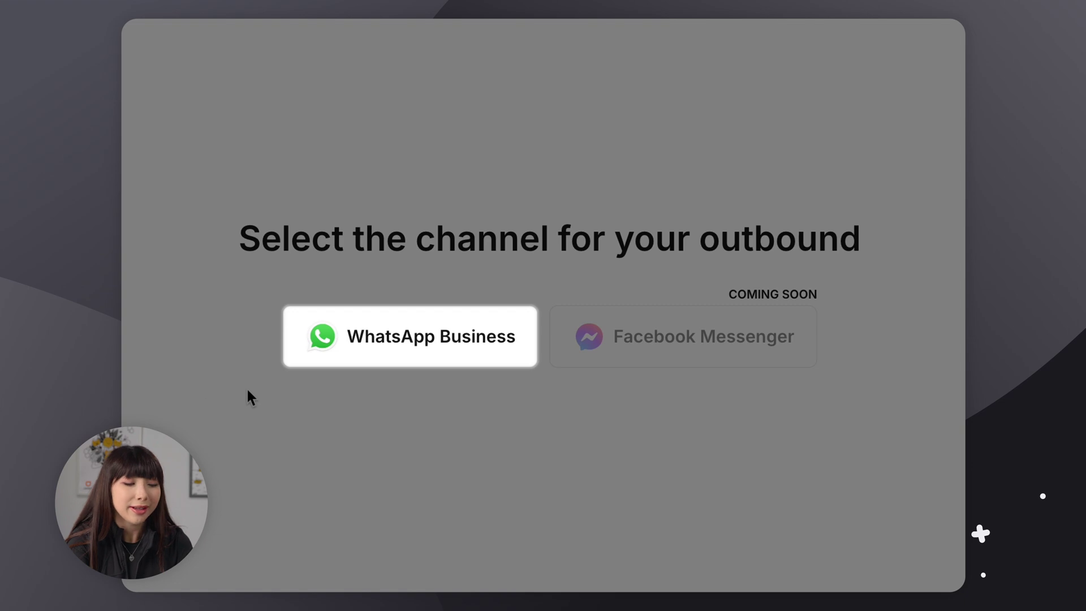
- Create a WhatsApp Business outbound named 'October promo 1'
{"action": "left_click", "coordinate": [403, 334]}
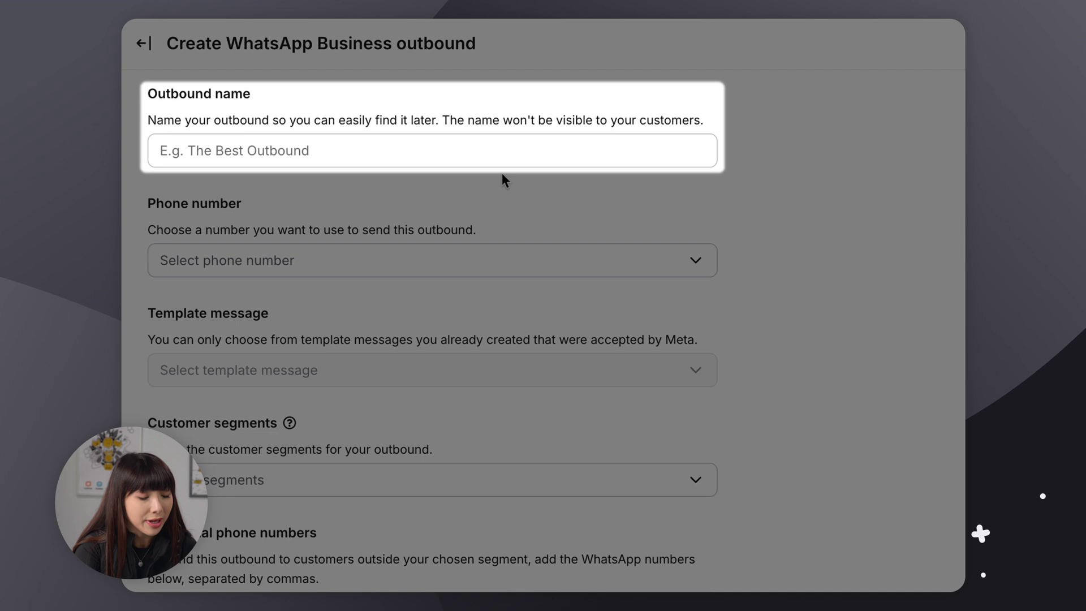
{"action": "left_click", "coordinate": [397, 121]}
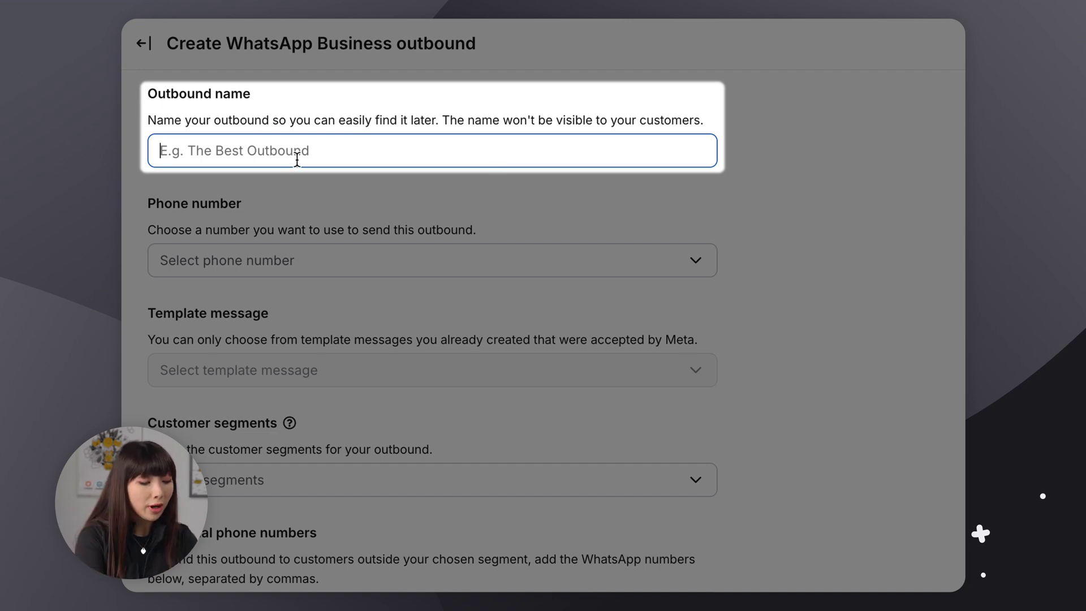
{"action": "type", "text": "October "}
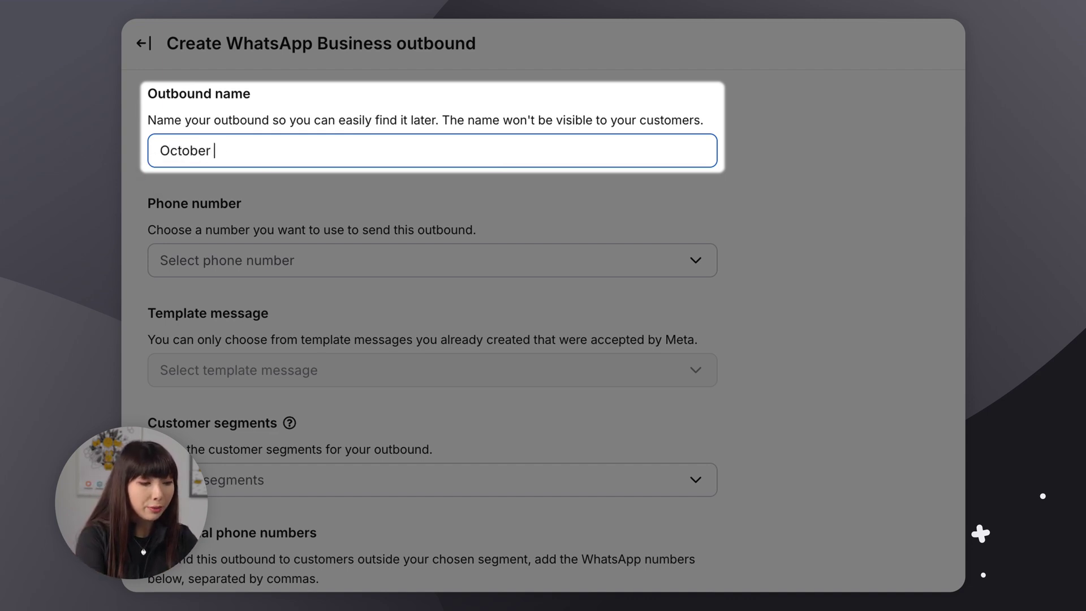
{"action": "type", "text": "promo 1"}
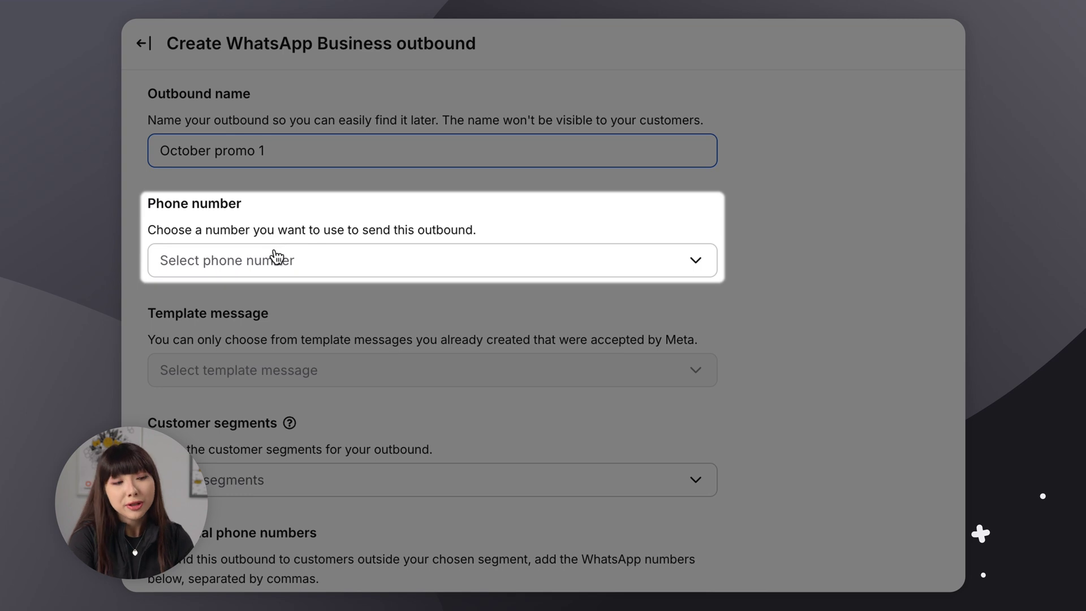
- Send from the first listed phone number using the early_october_promo template
{"action": "left_click", "coordinate": [275, 254]}
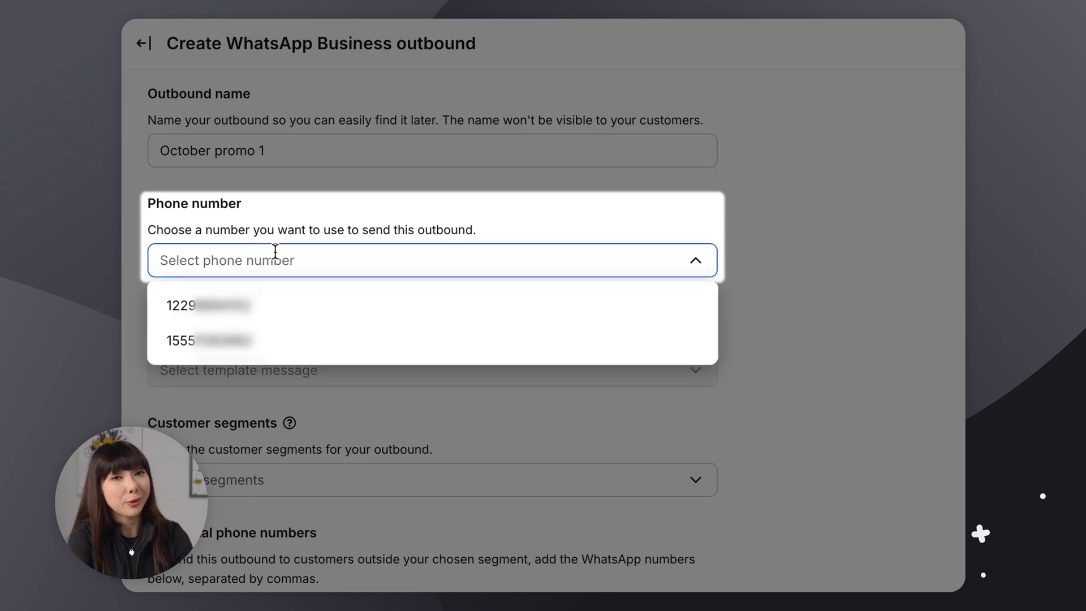
{"action": "left_click", "coordinate": [284, 315]}
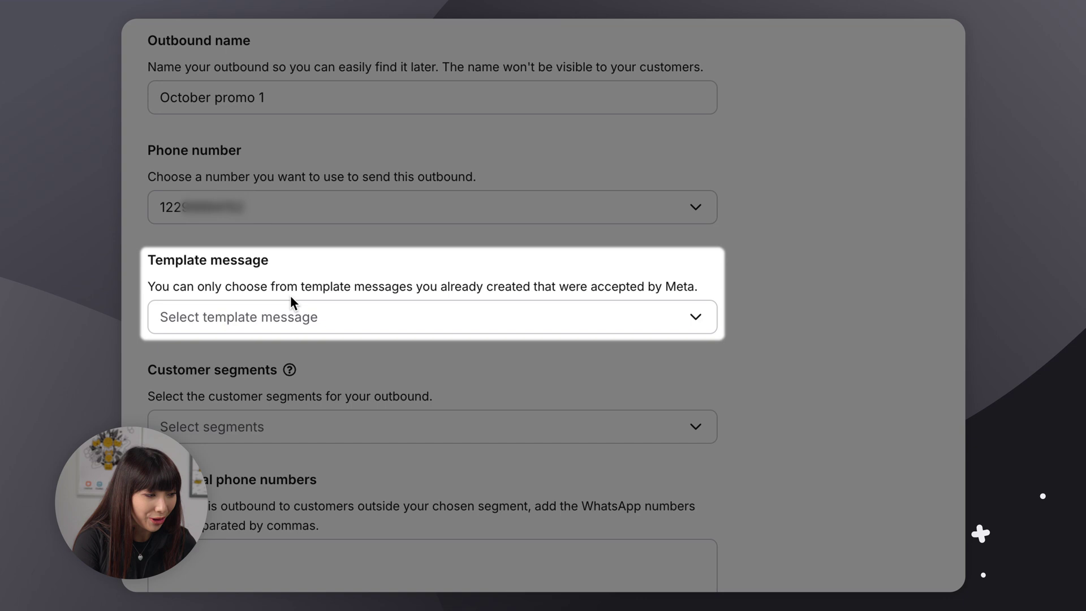
{"action": "left_click", "coordinate": [290, 315]}
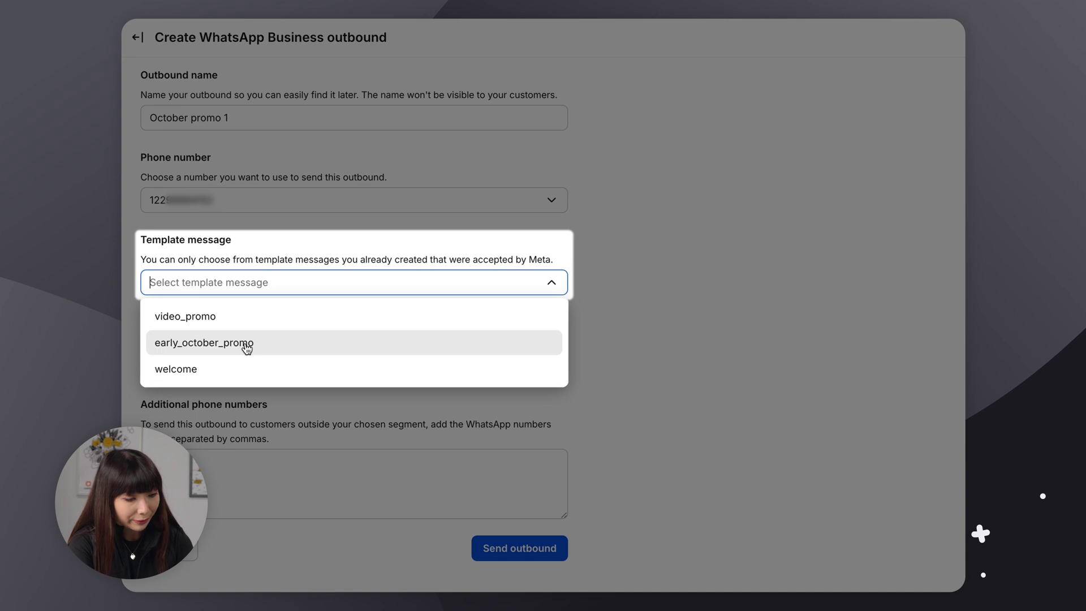
{"action": "left_click", "coordinate": [247, 347]}
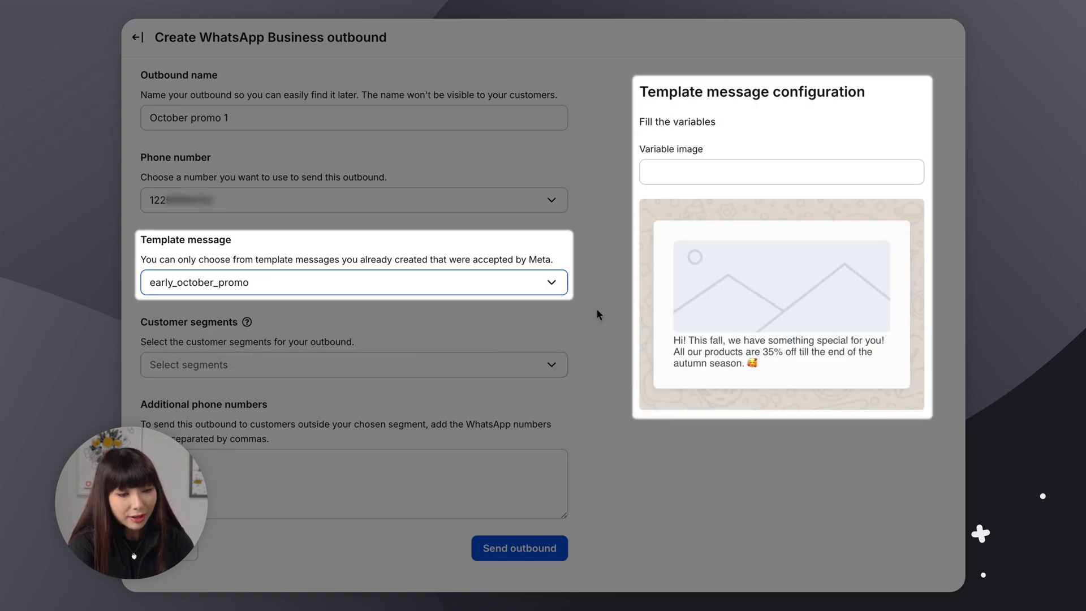
- Paste the suggested image URL into the early_october_promo image variable, after briefly trying video_promo
{"action": "left_click", "coordinate": [670, 172]}
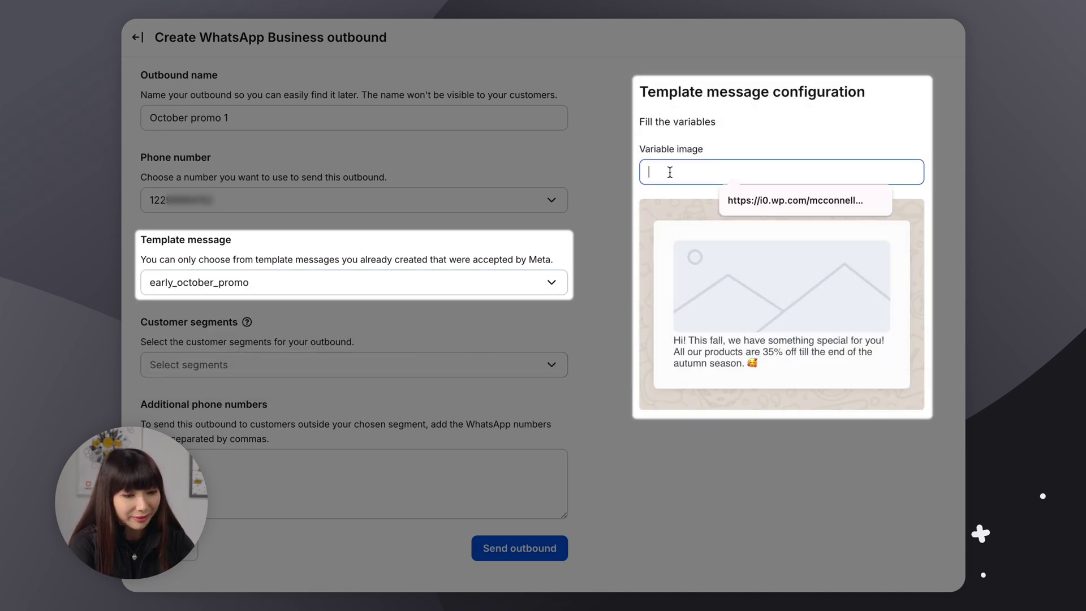
{"action": "key", "text": "ctrl+v"}
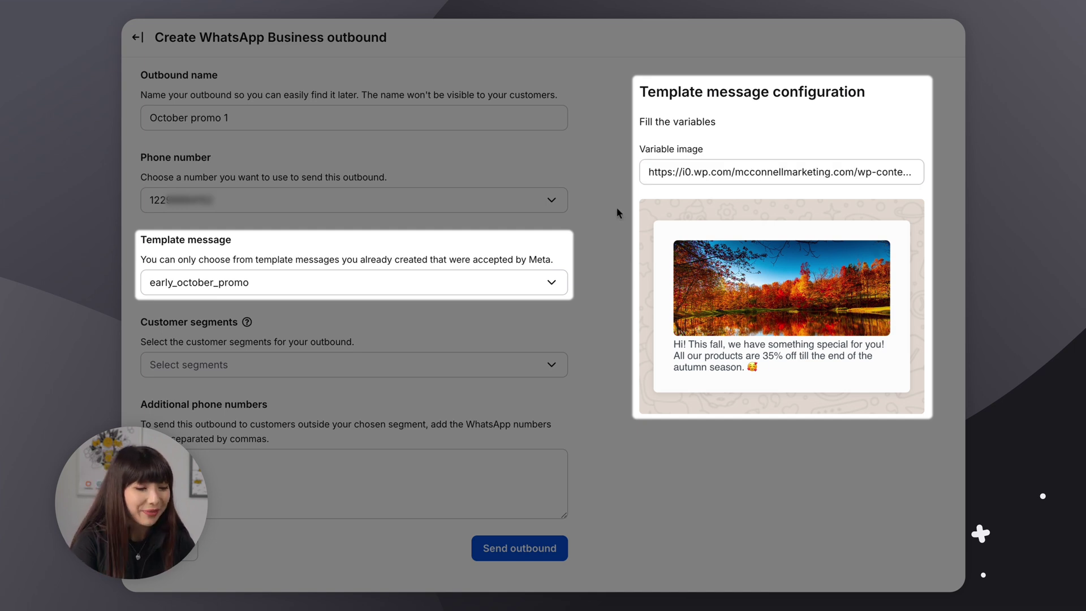
{"action": "left_click", "coordinate": [556, 288]}
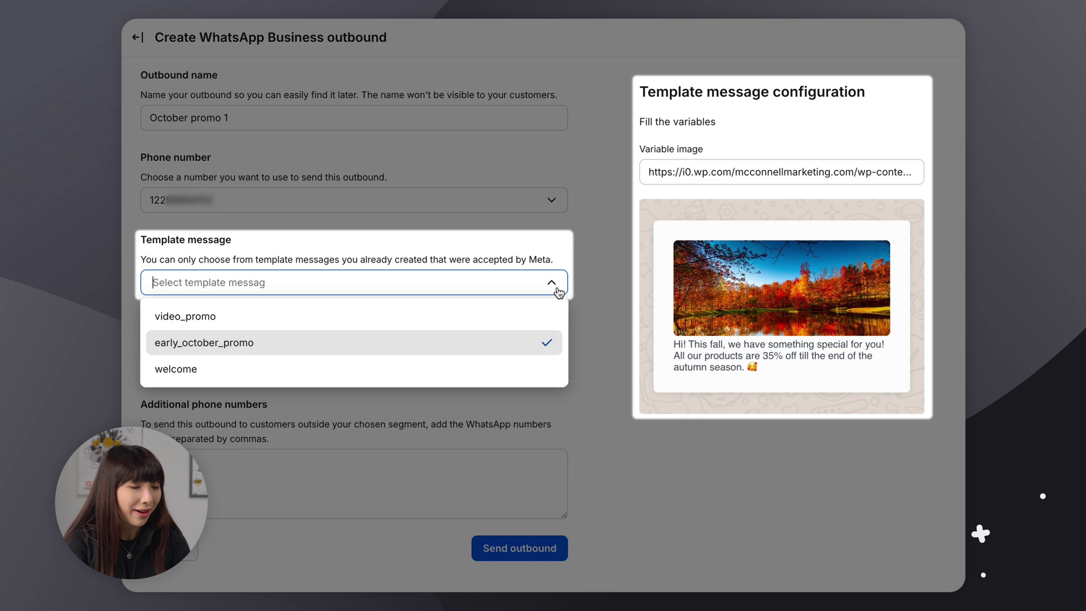
{"action": "left_click", "coordinate": [511, 326]}
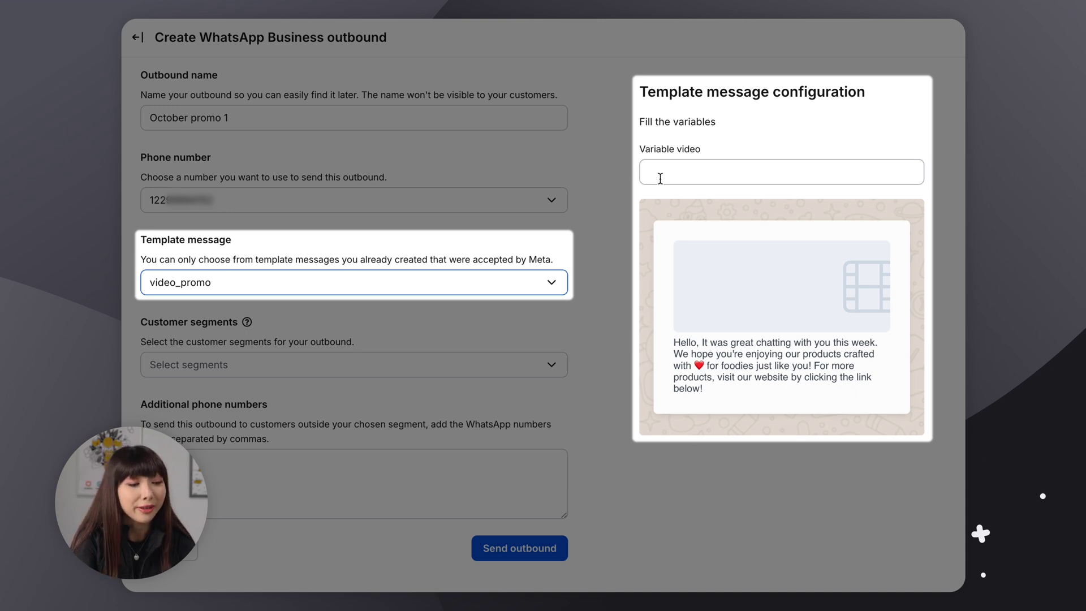
{"action": "left_click", "coordinate": [551, 284]}
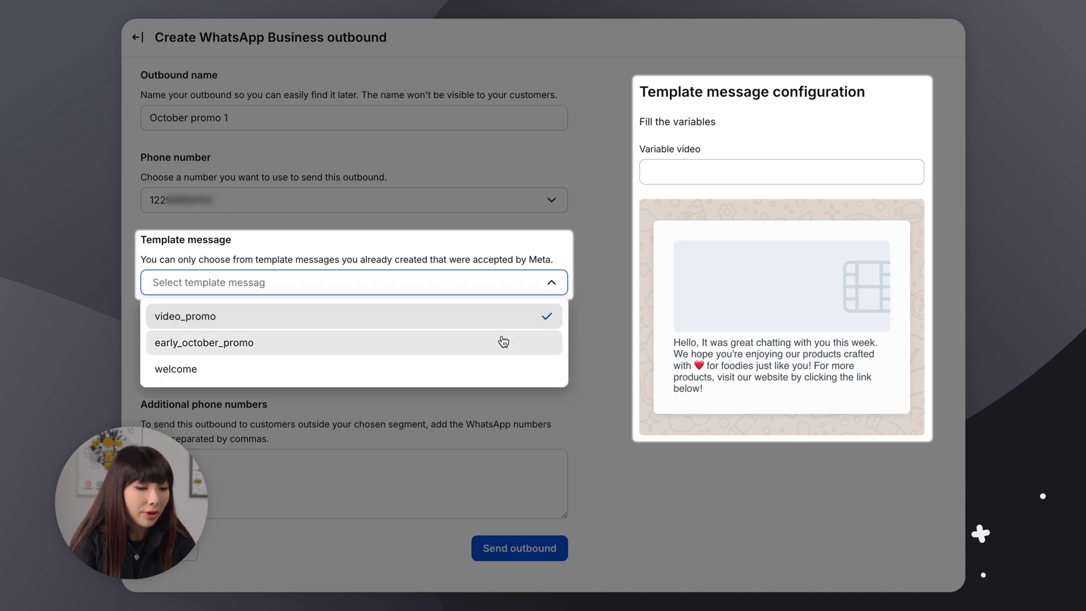
{"action": "left_click", "coordinate": [503, 342]}
{"action": "left_click", "coordinate": [684, 174]}
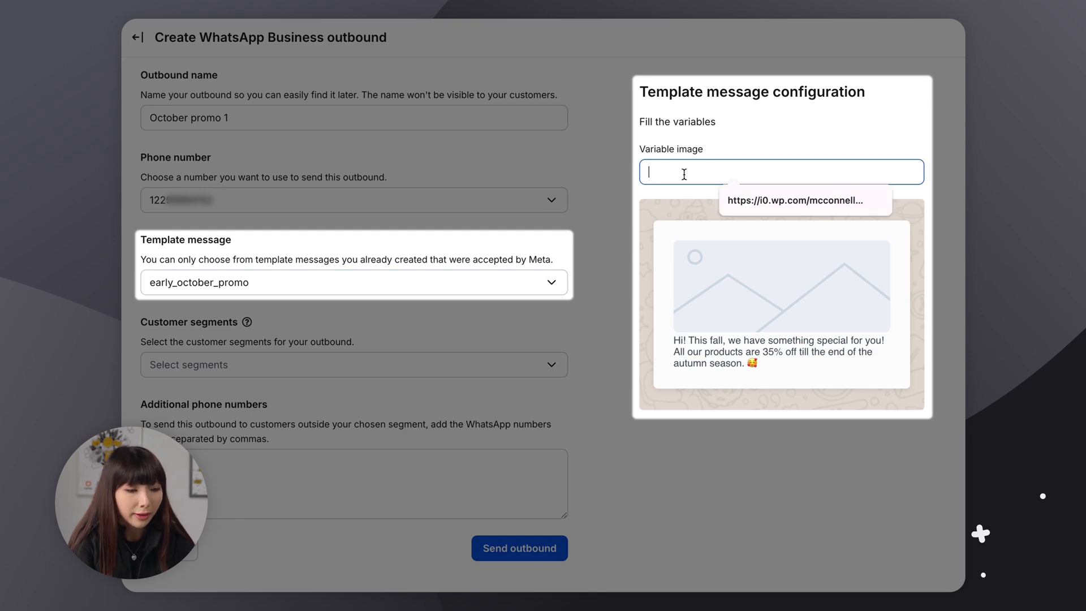
{"action": "key", "text": "ctrl+v"}
{"action": "left_click", "coordinate": [607, 275]}
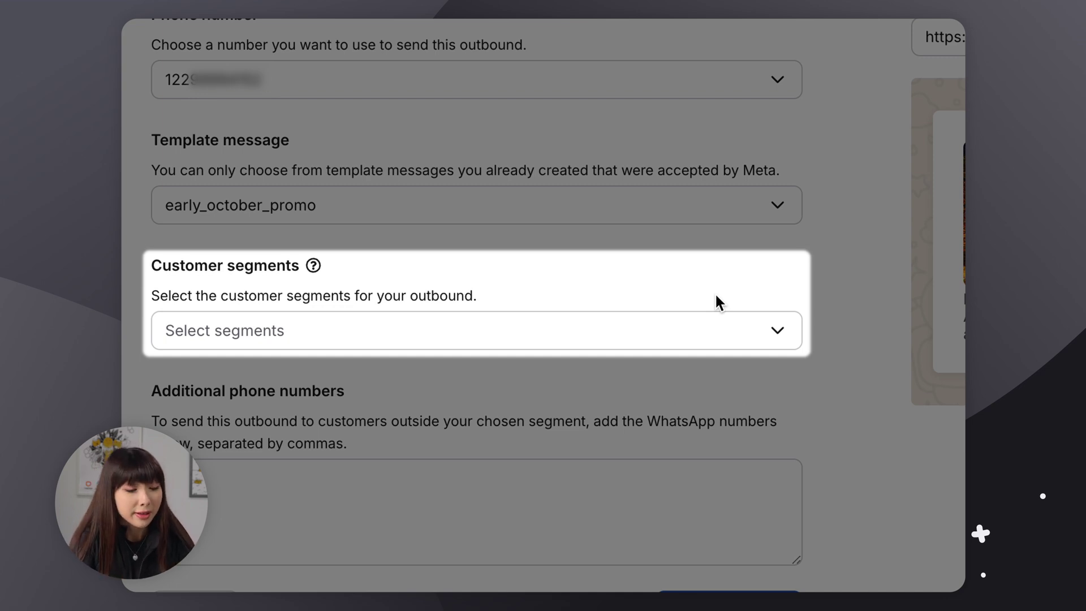
- Target the US customers on WhatsApp and WAB segments
{"action": "left_click", "coordinate": [701, 323]}
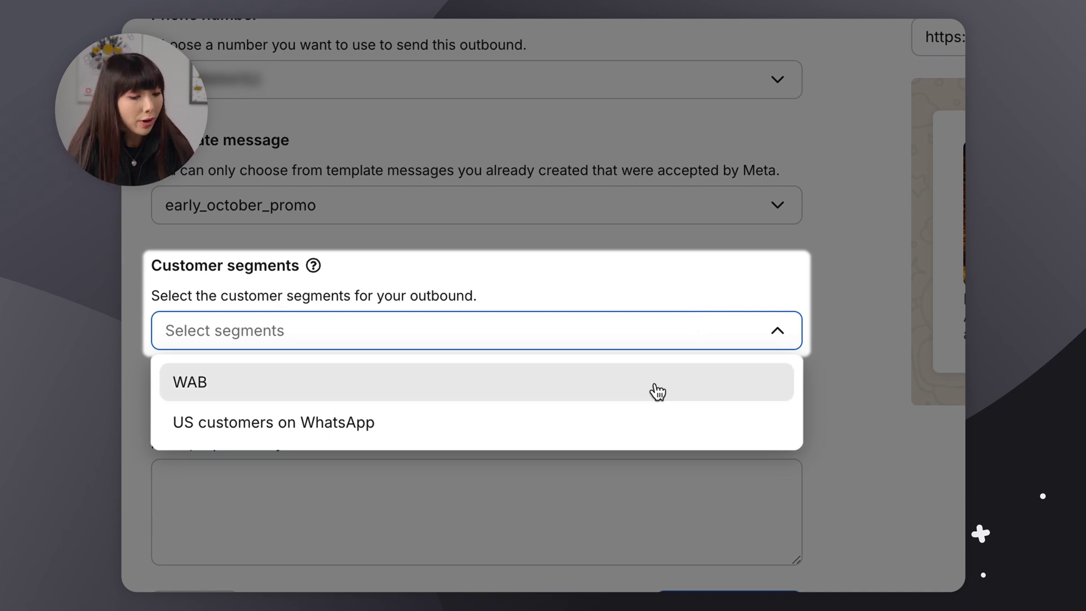
{"action": "left_click", "coordinate": [603, 424]}
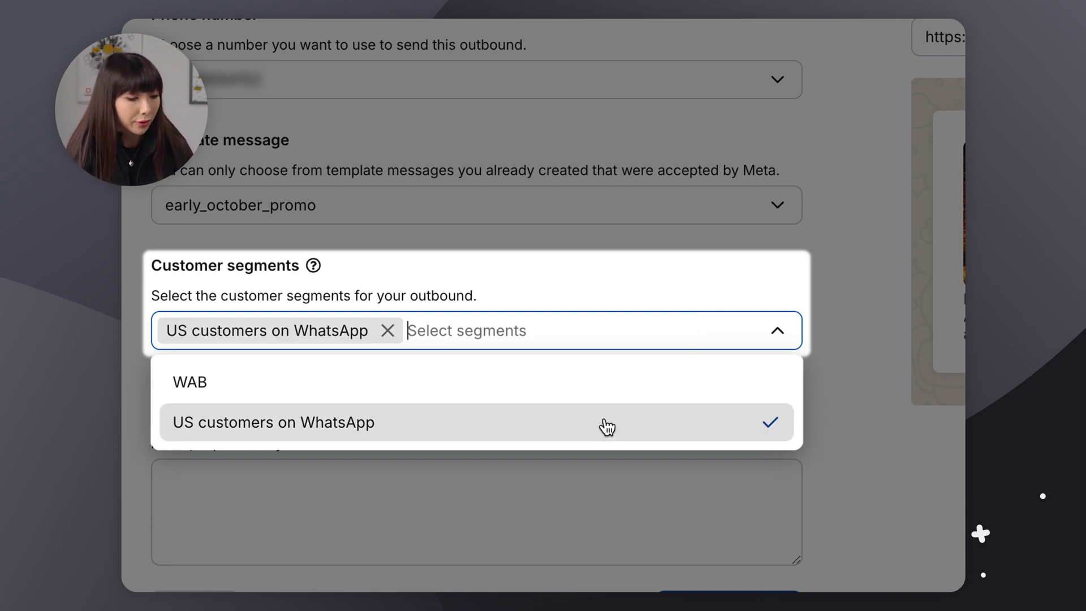
{"action": "left_click", "coordinate": [616, 385]}
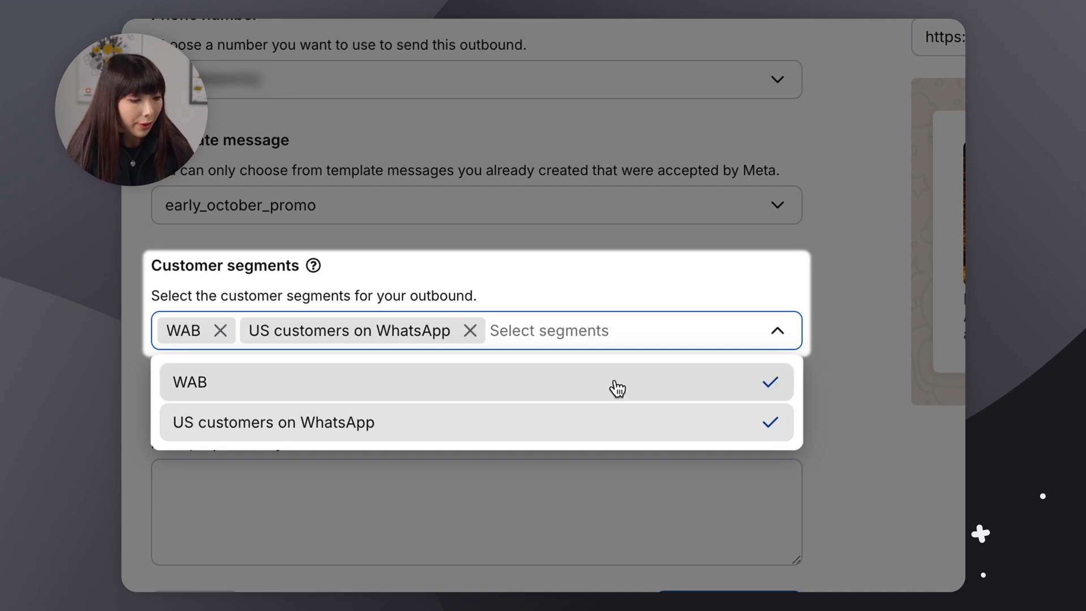
{"action": "left_click", "coordinate": [698, 337]}
{"action": "scroll", "coordinate": [698, 339], "scroll_direction": "down", "scroll_amount": 3}
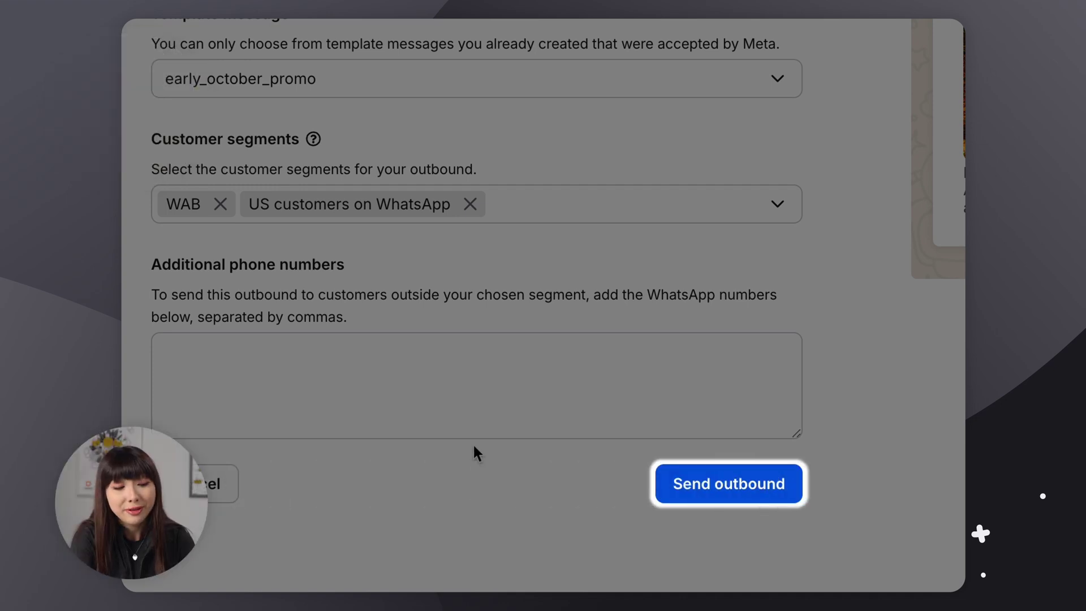
- Send October promo 1 and confirm delivery to the 2 customers
{"action": "left_click", "coordinate": [676, 485]}
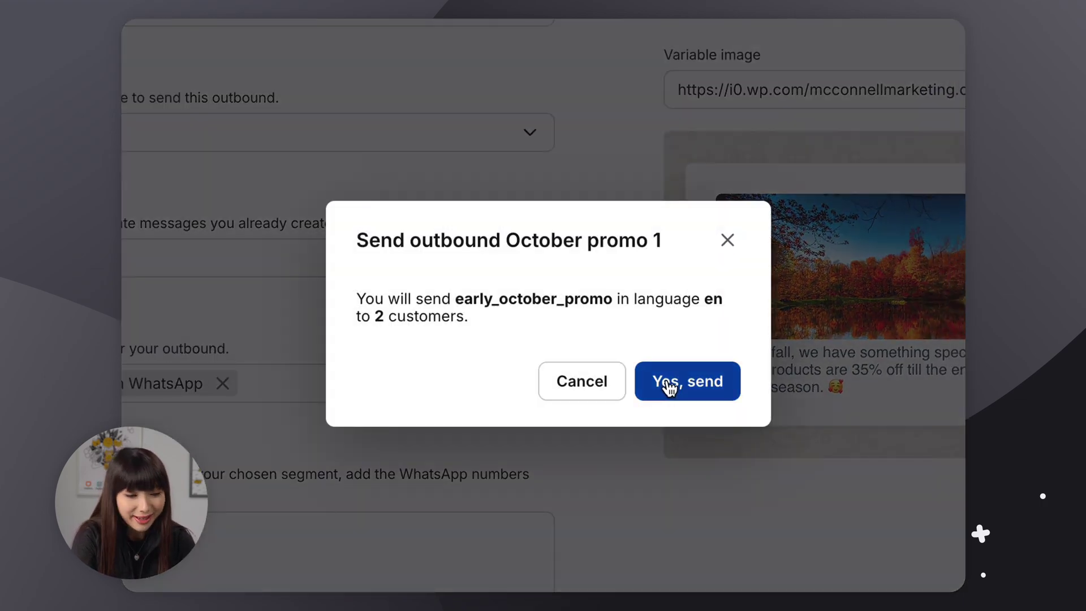
{"action": "left_click", "coordinate": [669, 388]}
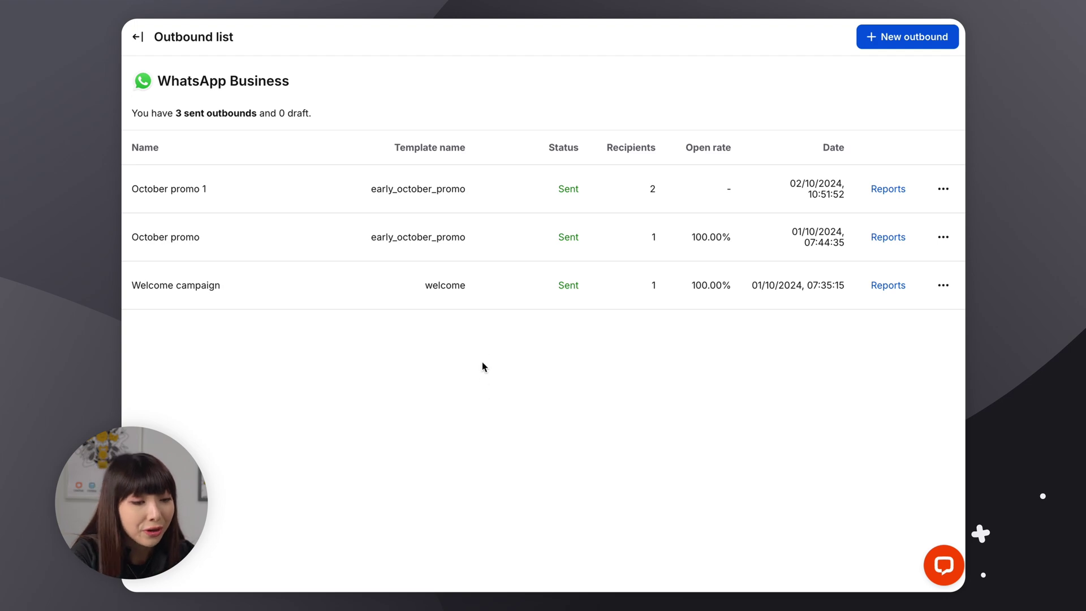
- Open the more-actions menu on an outbound row to reach its report
{"action": "mouse_move", "coordinate": [451, 191]}
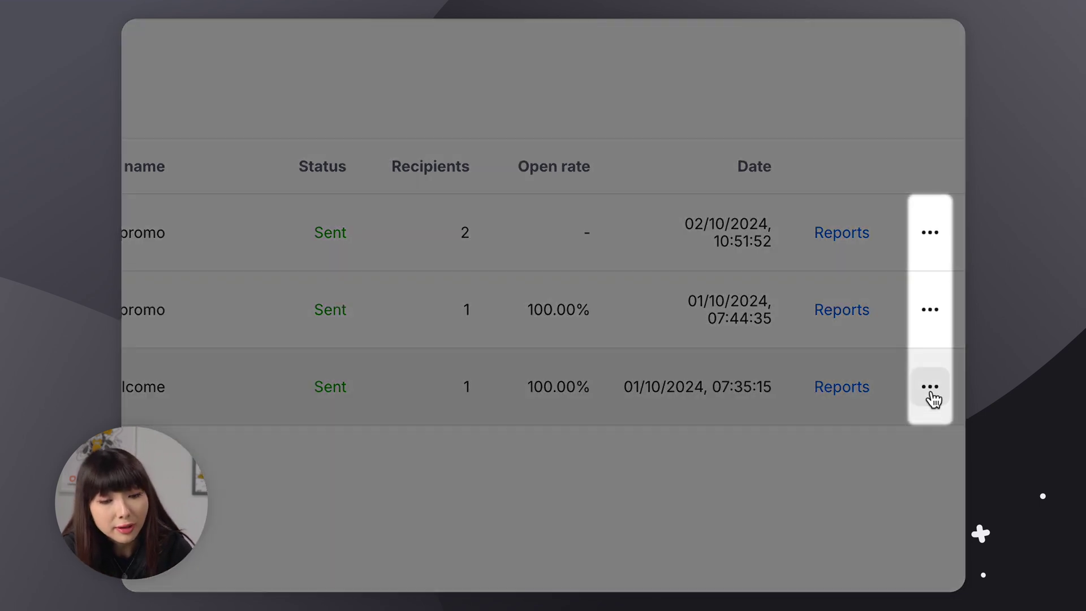
{"action": "left_click", "coordinate": [931, 389]}
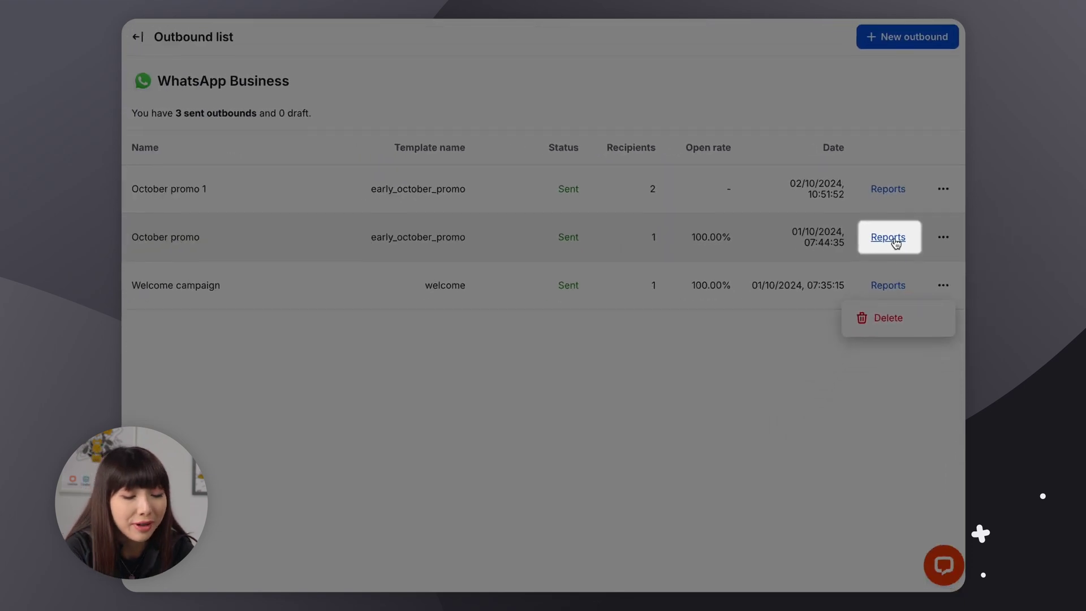
{"action": "left_click", "coordinate": [895, 243]}
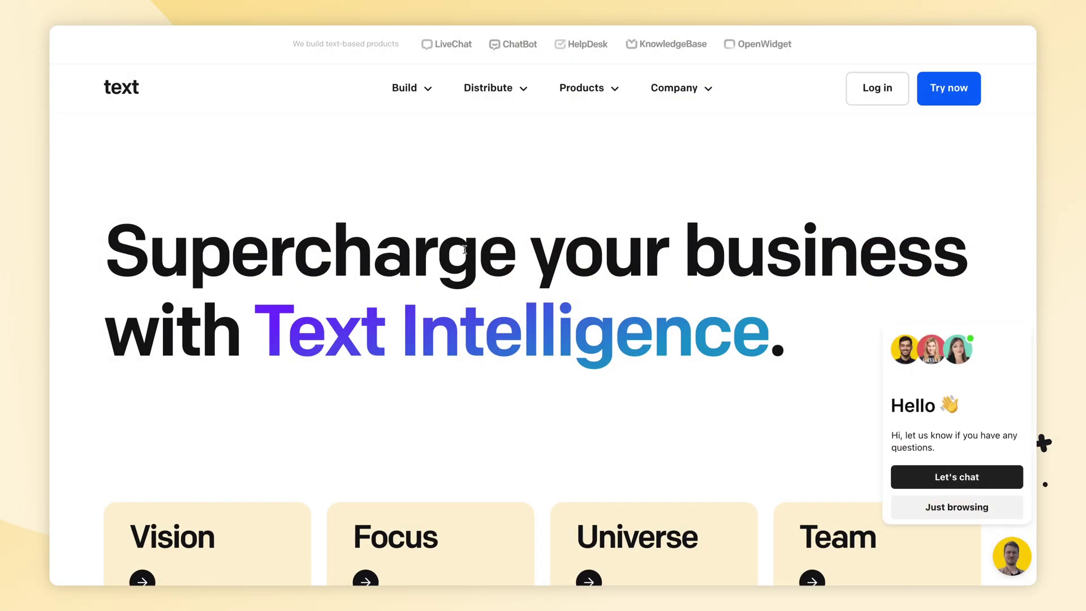
- Start a chat with the text.com bot and choose Discover Products
{"action": "left_click", "coordinate": [900, 421]}
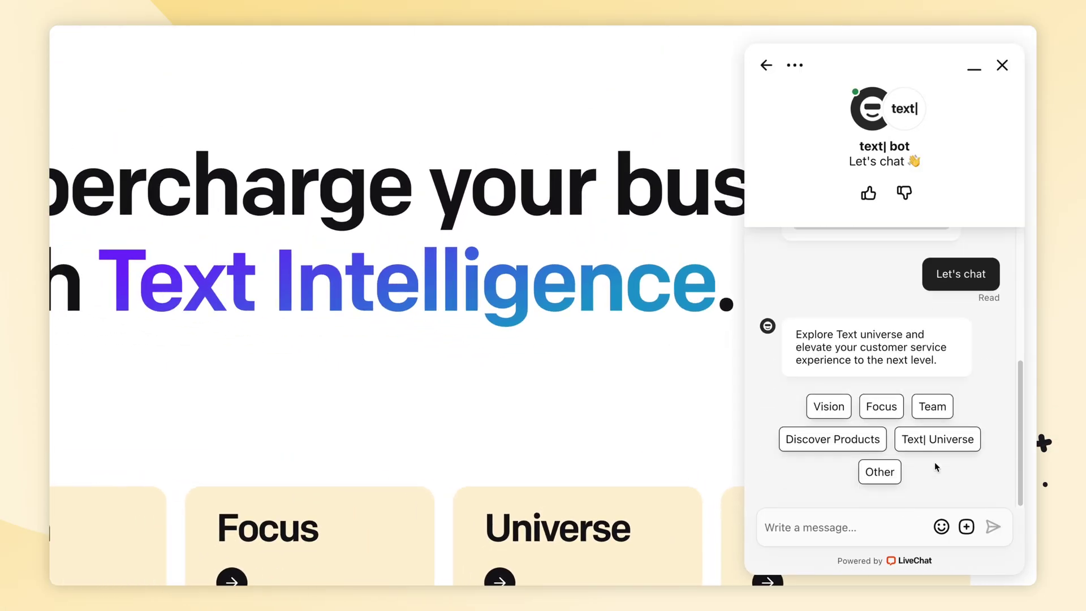
{"action": "left_click", "coordinate": [851, 439]}
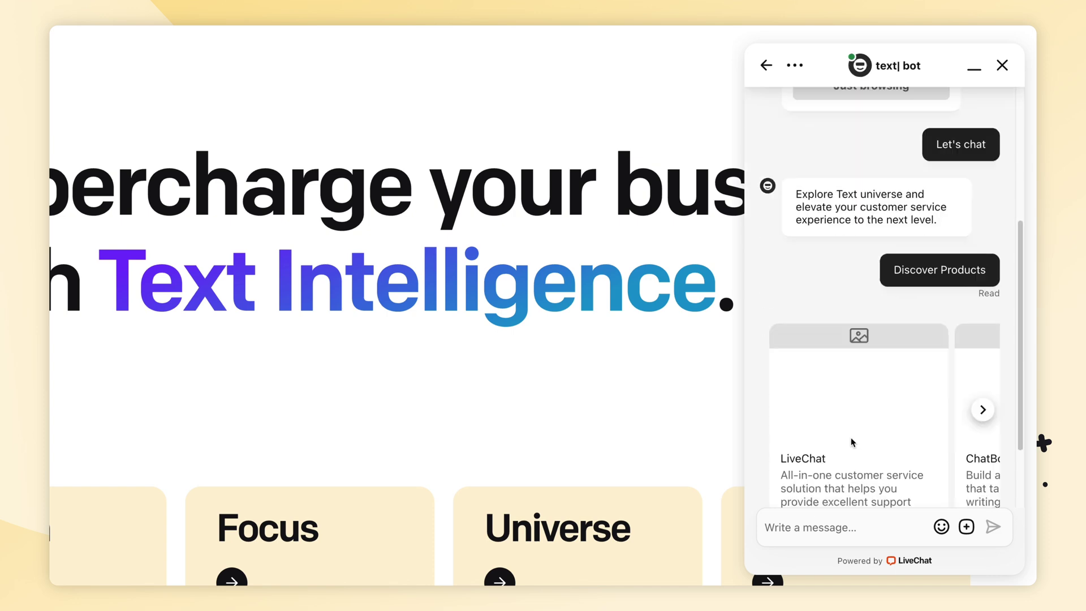